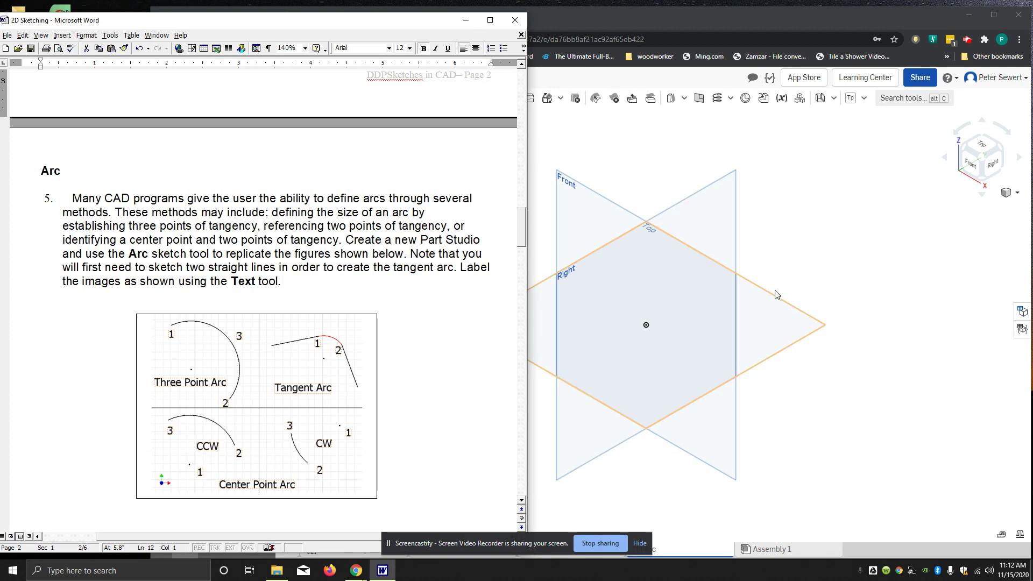
Step: Switch to the Onshape Part Studio and start a new sketch on the Front plane
click(837, 272)
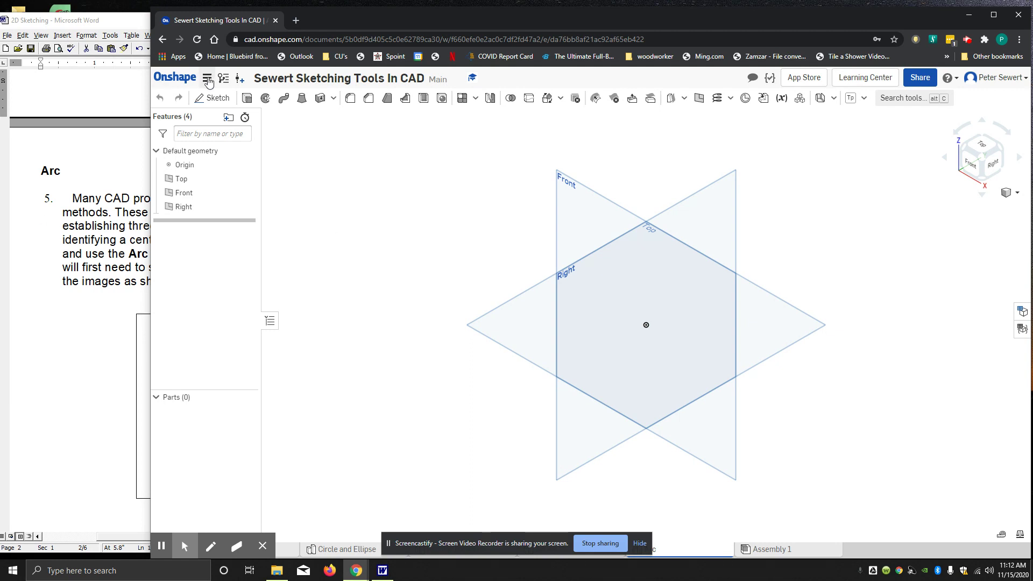
click(209, 100)
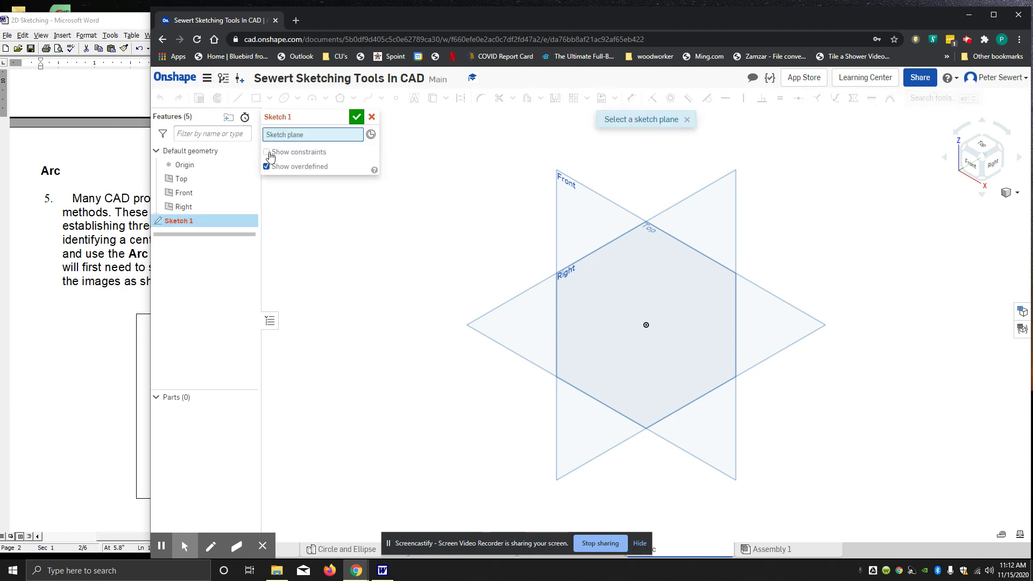
click(573, 185)
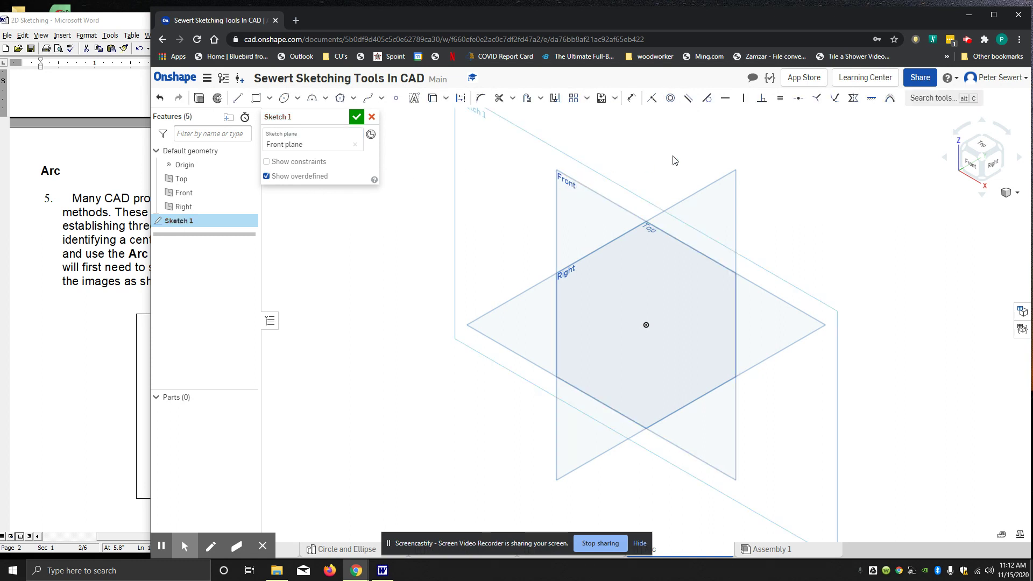
click(974, 168)
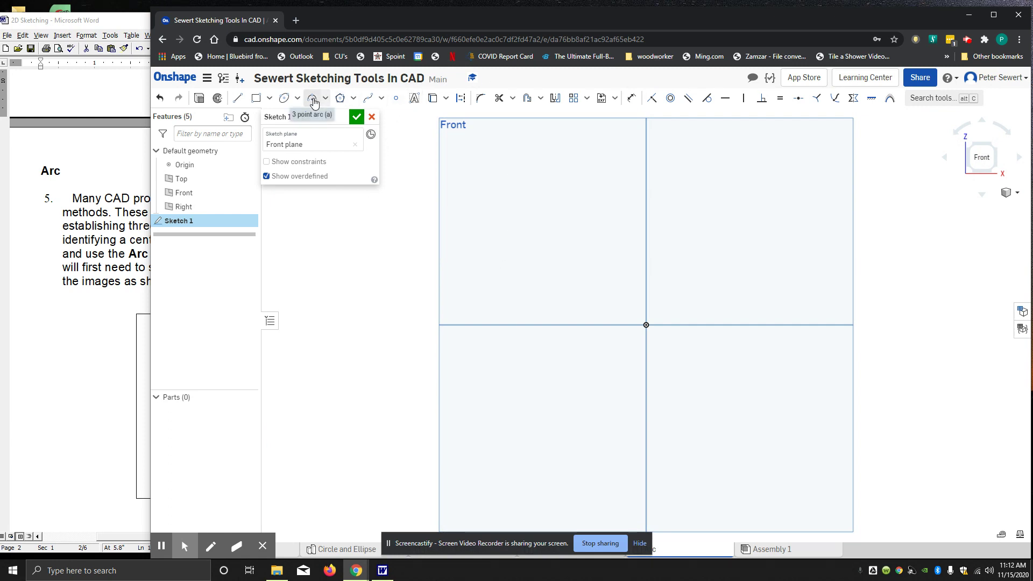
Step: Sketch a 3 point arc with a radius of about 1.18 in in the upper-left quadrant of the Front plane
click(325, 100)
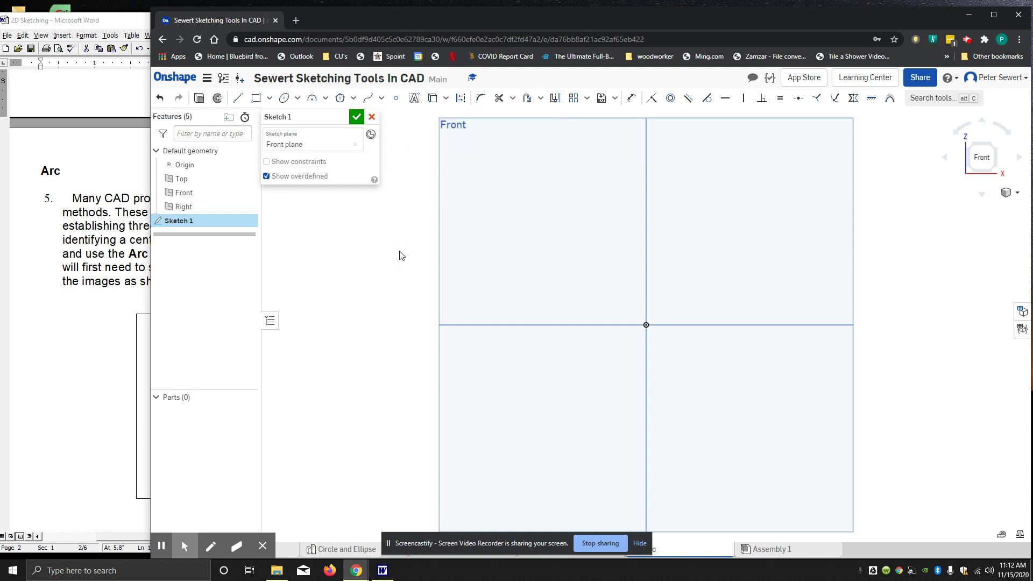
key(a)
click(493, 152)
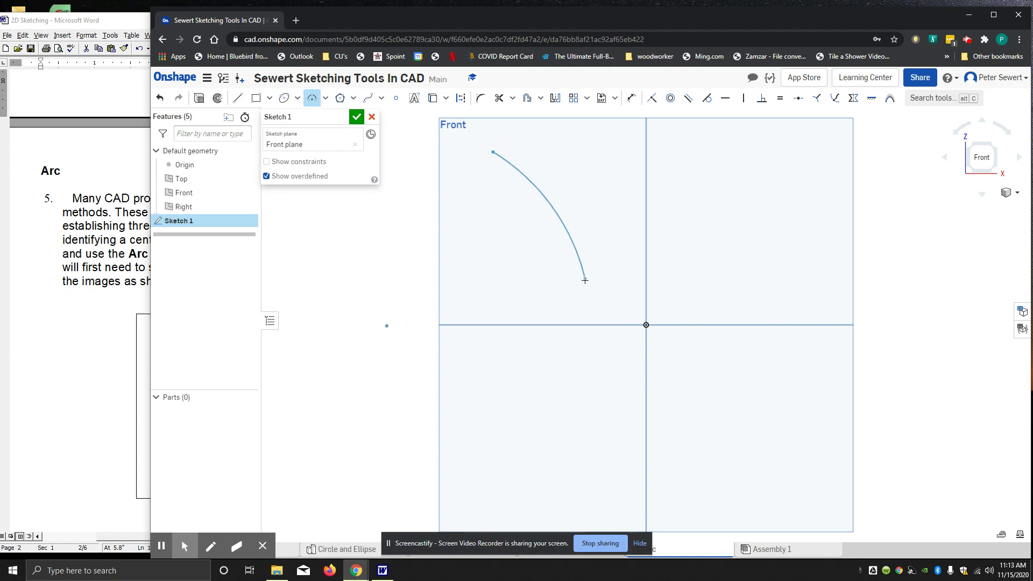
click(585, 284)
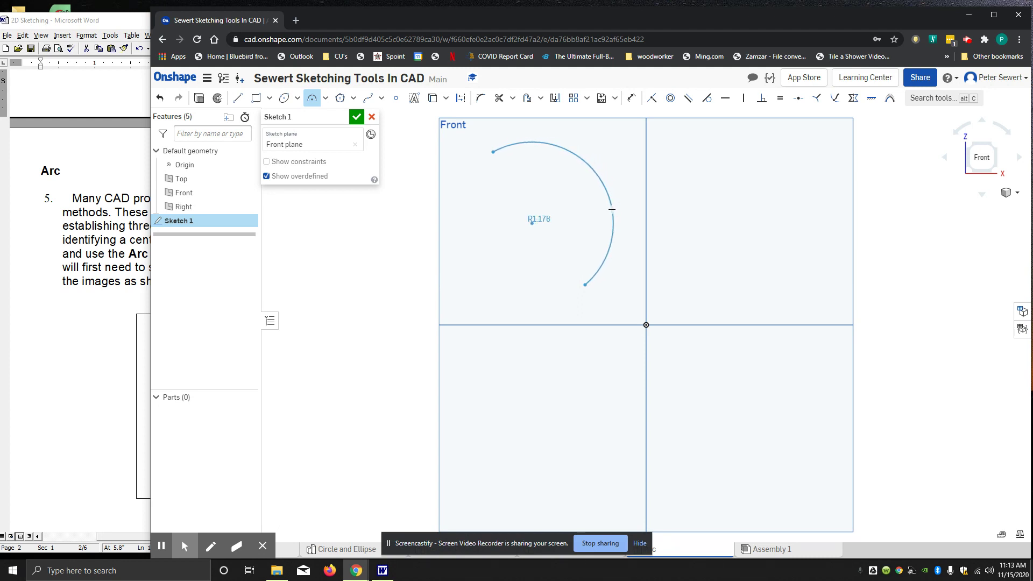
click(613, 209)
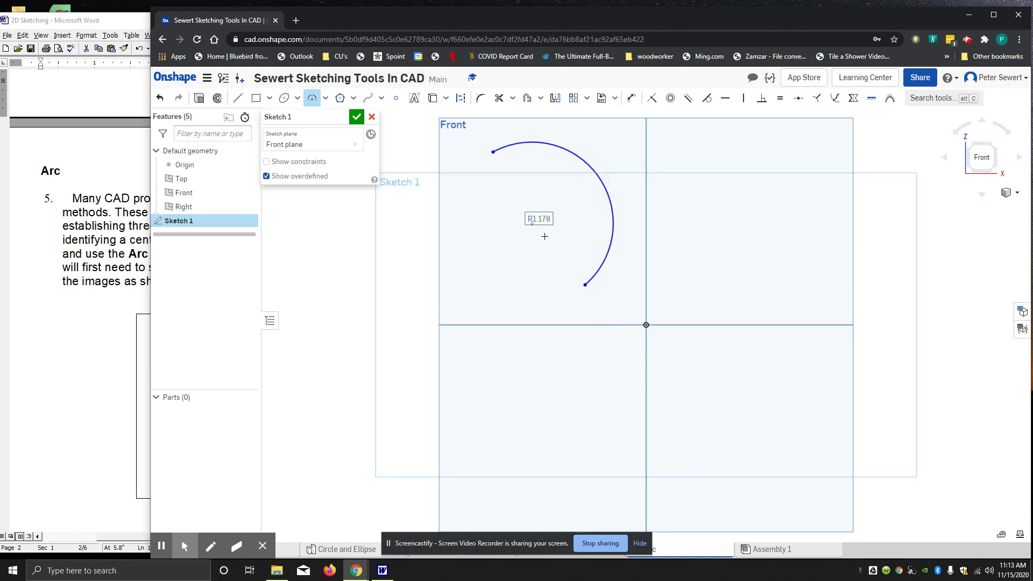
click(544, 221)
key(Escape)
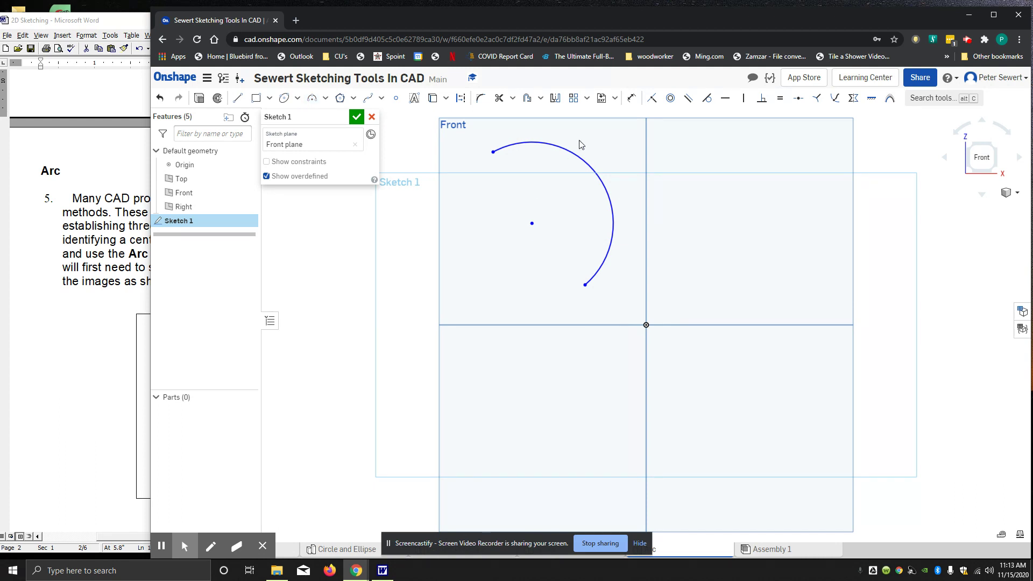
Step: Dimension the three-point arc's radius and set it to 1.2 in
click(631, 98)
click(594, 156)
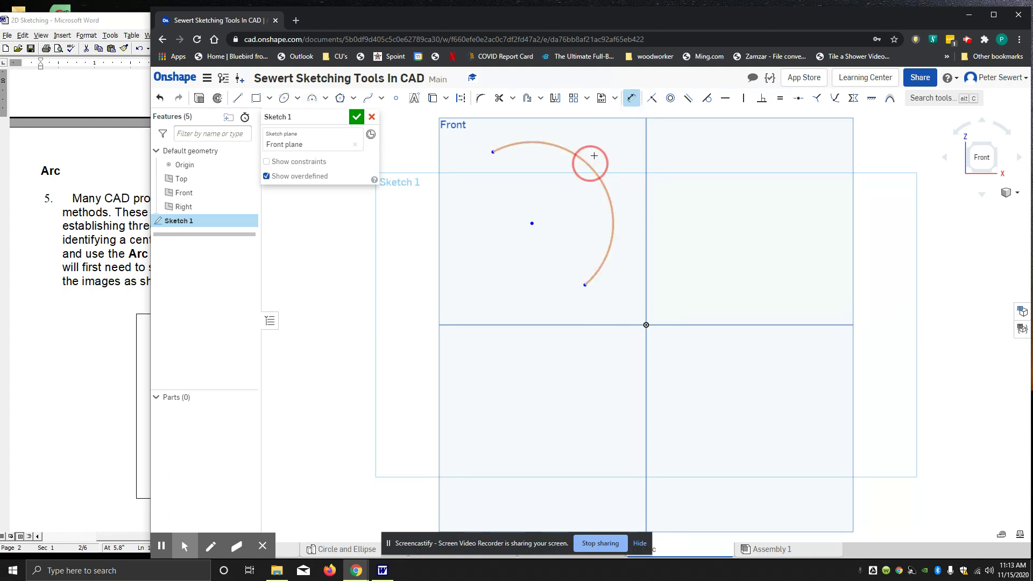
click(607, 136)
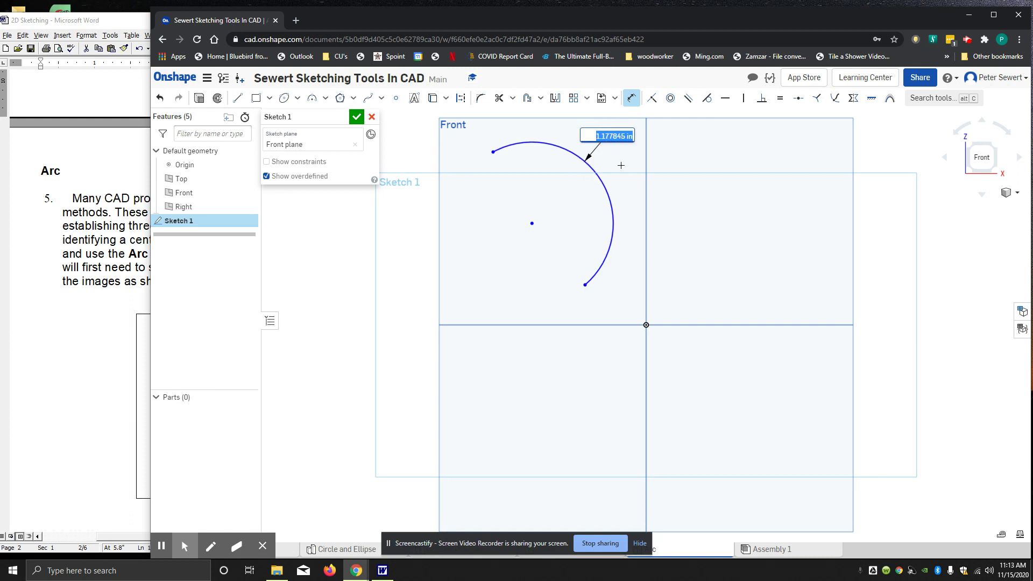
text(1.2)
key(Return)
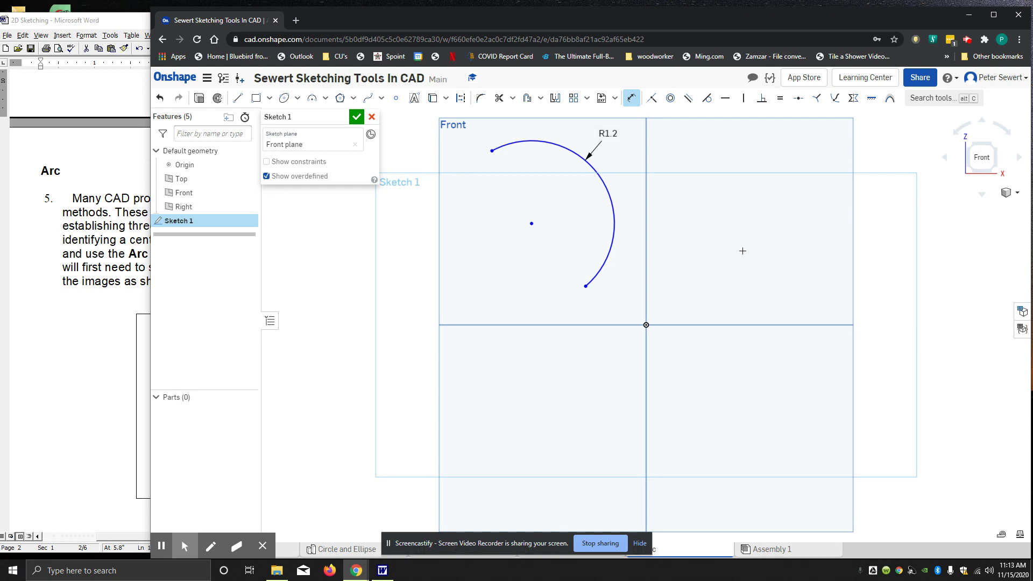
Step: Sketch two separate lines in the upper-right quadrant: a rising one about 1.79 in long and a steep descending one about 1.14 in long
click(237, 97)
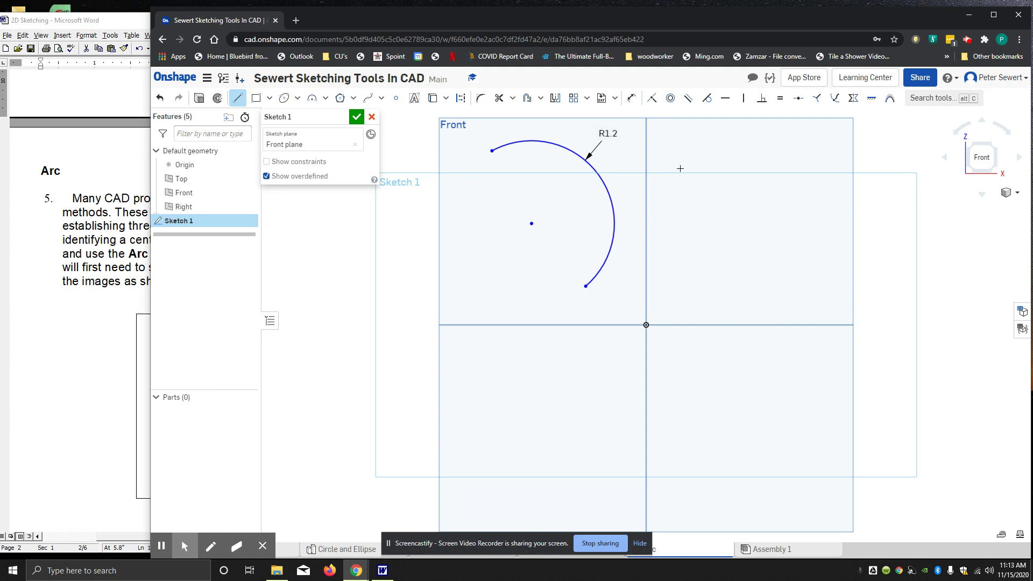
click(661, 176)
click(777, 136)
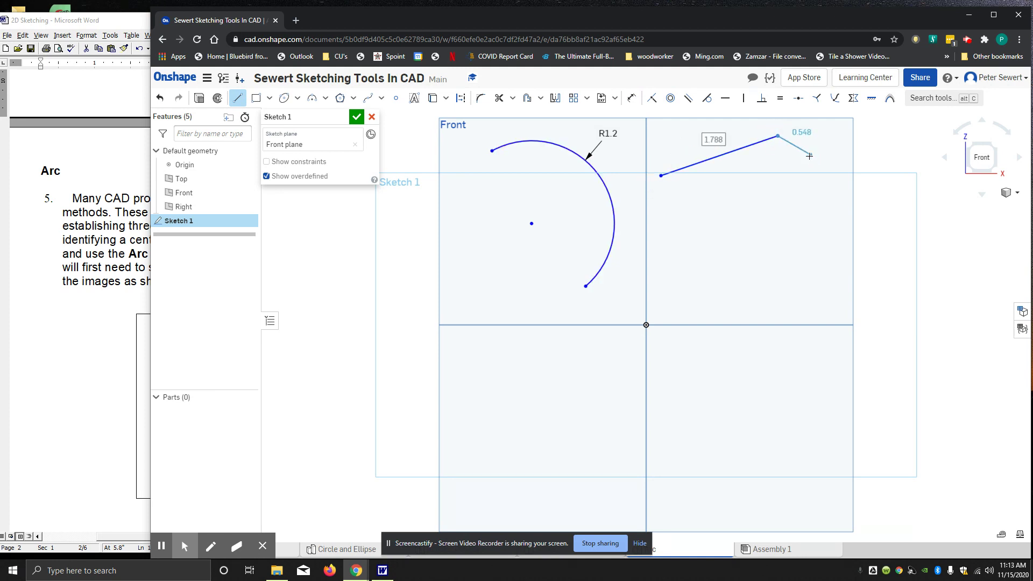
key(Escape)
click(238, 98)
click(796, 180)
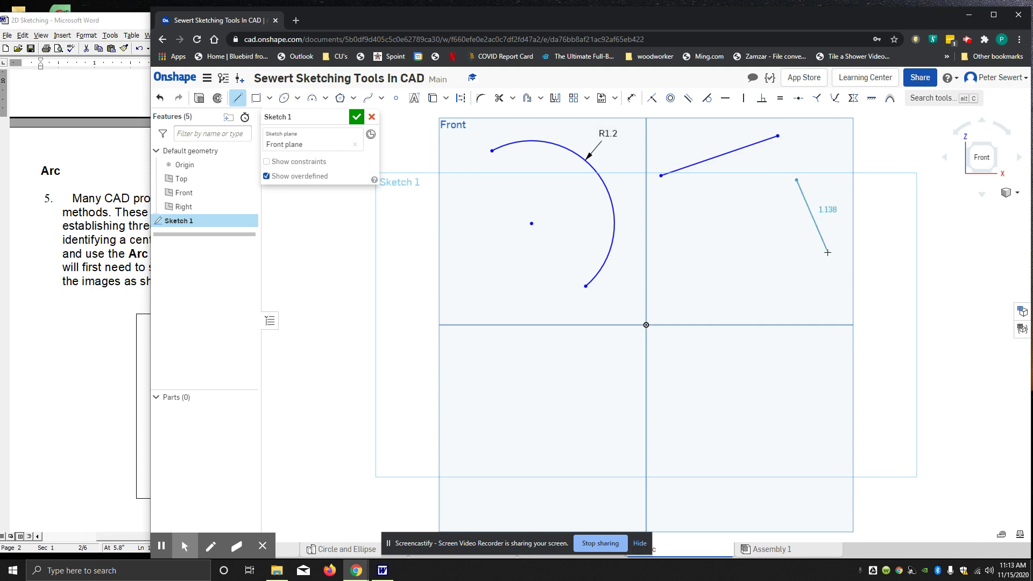
click(827, 253)
key(Escape)
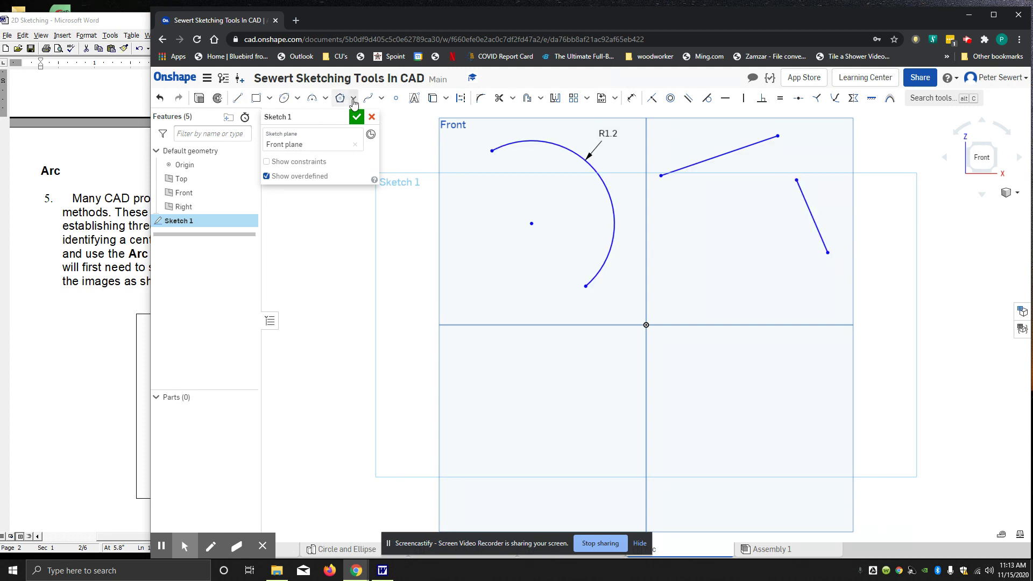
Step: Draw a tangent arc from the steep line's upper end to the rising line, and trim the rising line's excess beyond the arc
click(354, 100)
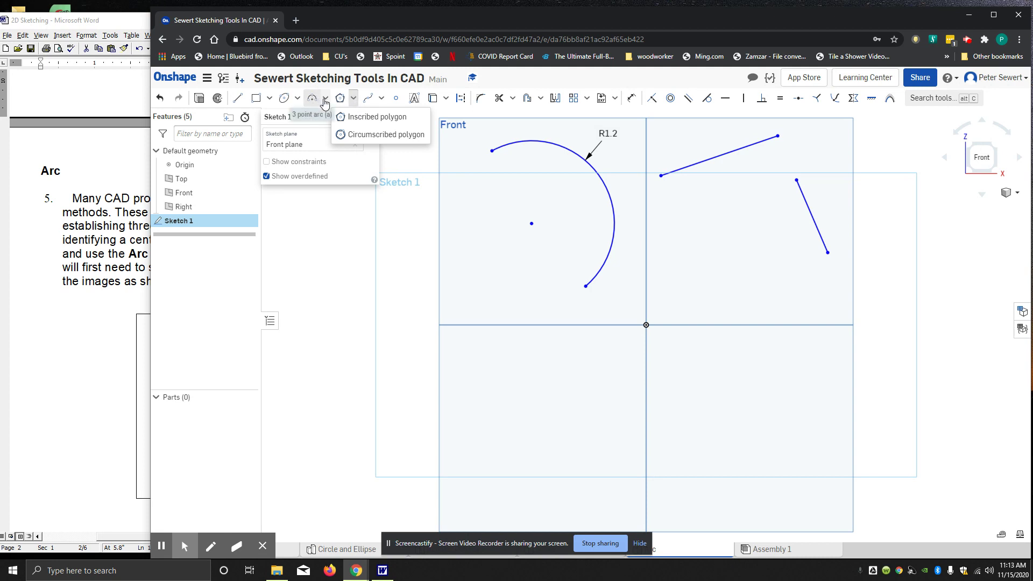
click(324, 100)
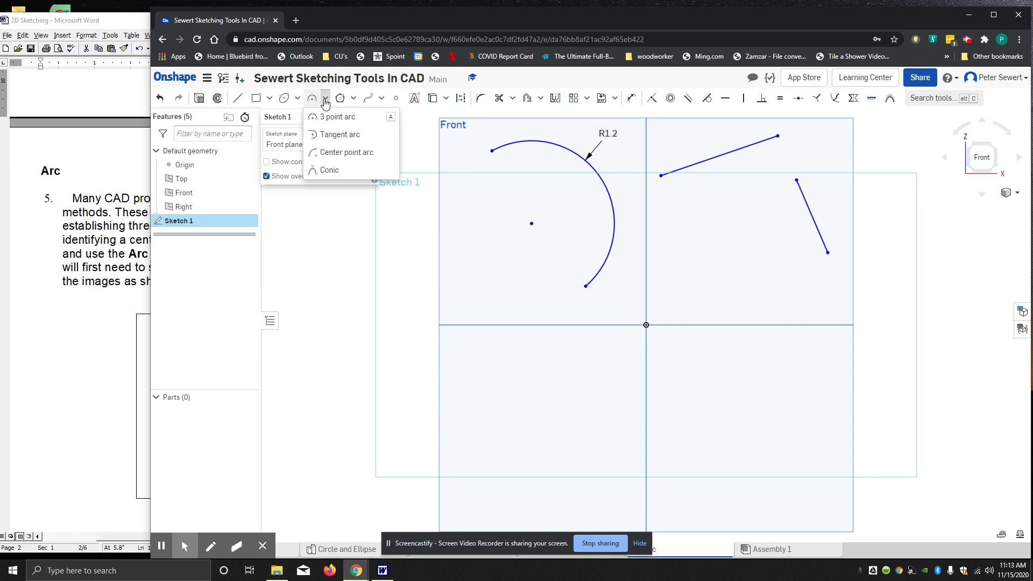
click(328, 135)
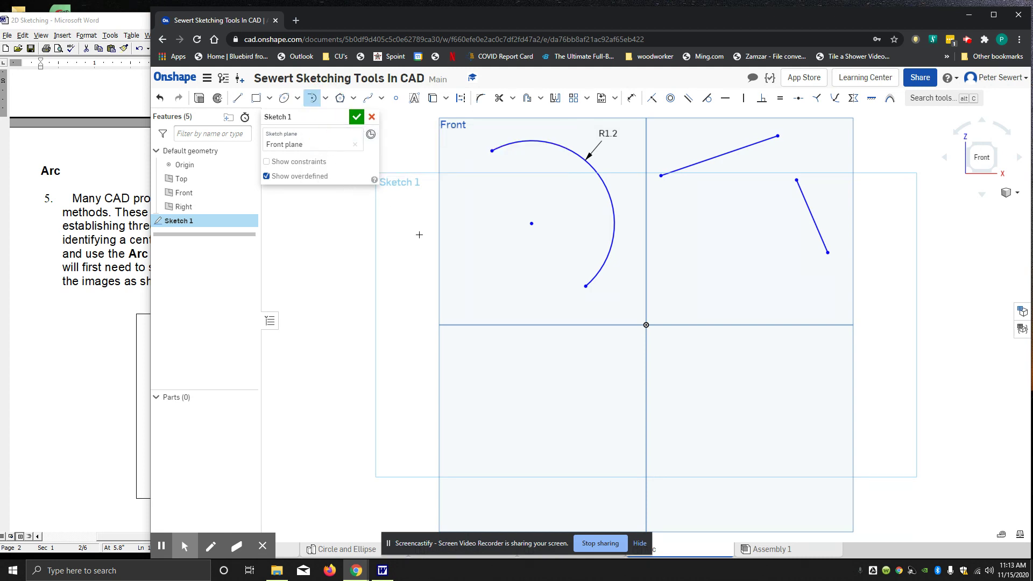
click(796, 180)
click(726, 154)
click(498, 98)
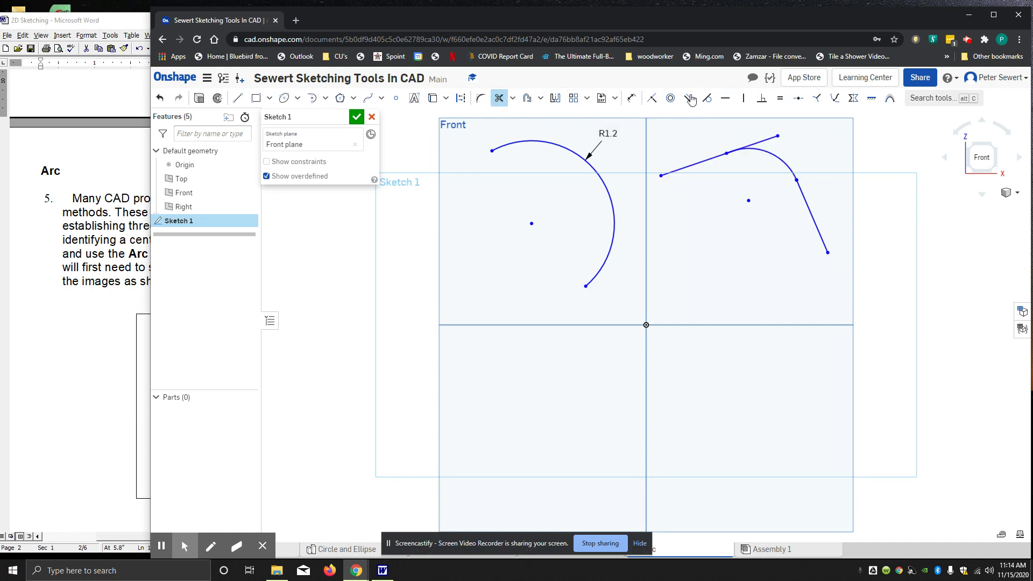
click(764, 140)
Step: Create a new Part Studio in the document and rename it Trim
drag(534, 547, 483, 442)
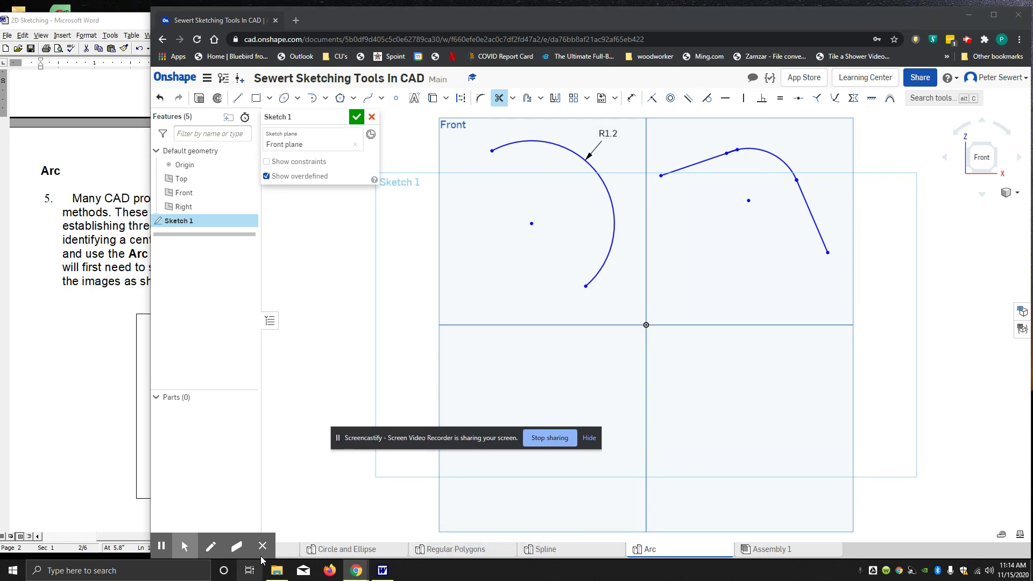
mouse_move(263, 550)
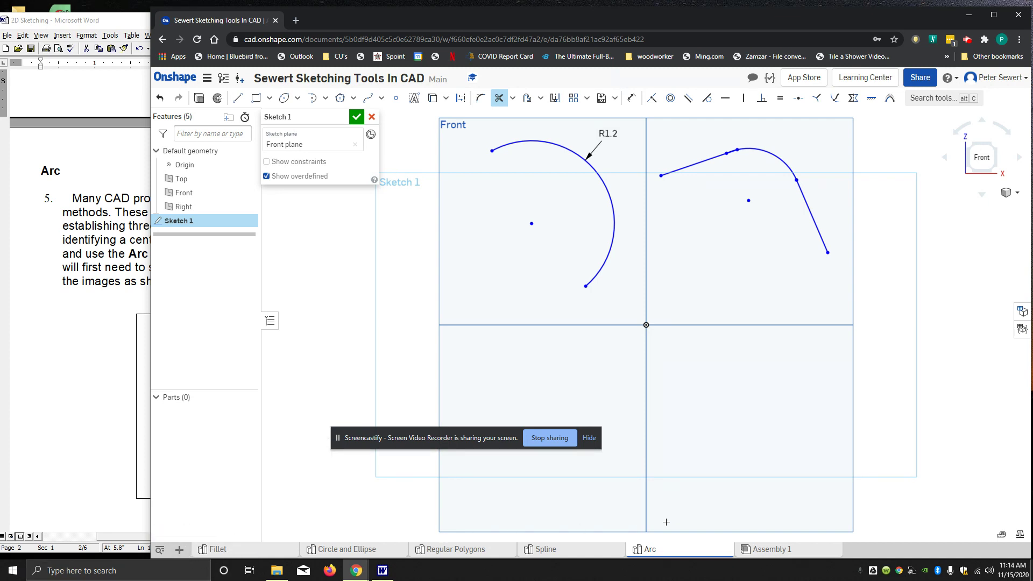
click(179, 549)
click(214, 475)
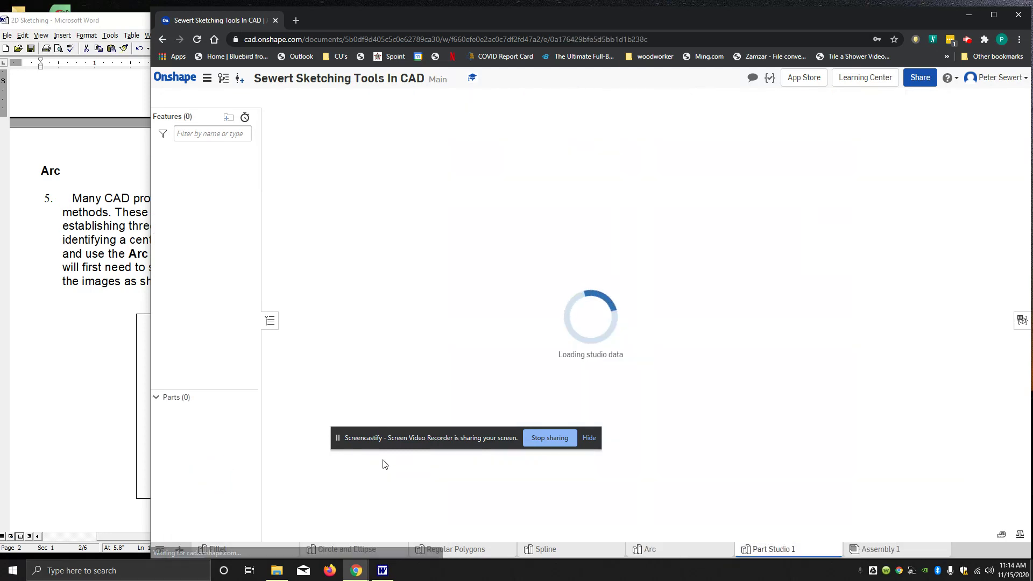
right_click(778, 552)
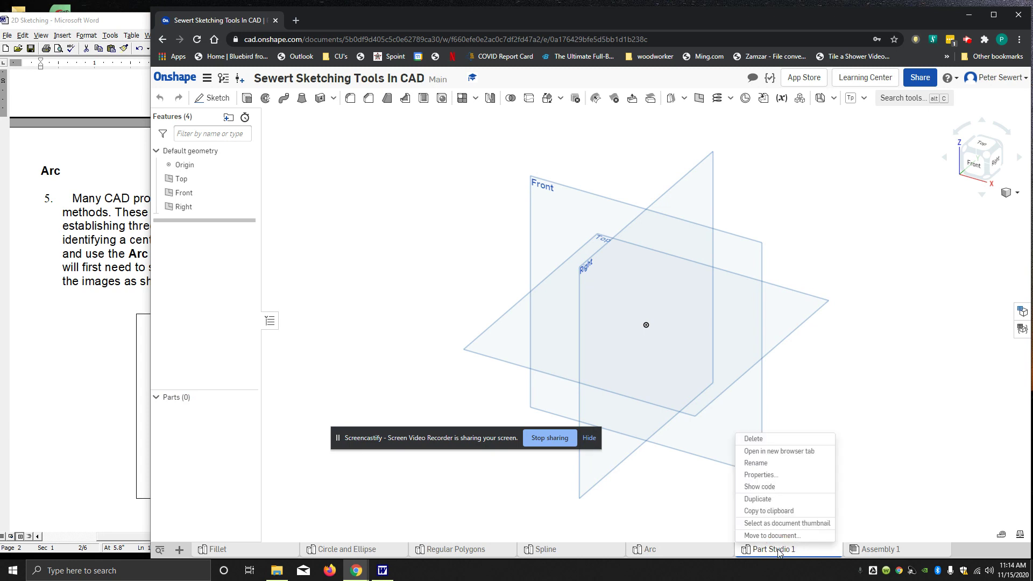
click(769, 465)
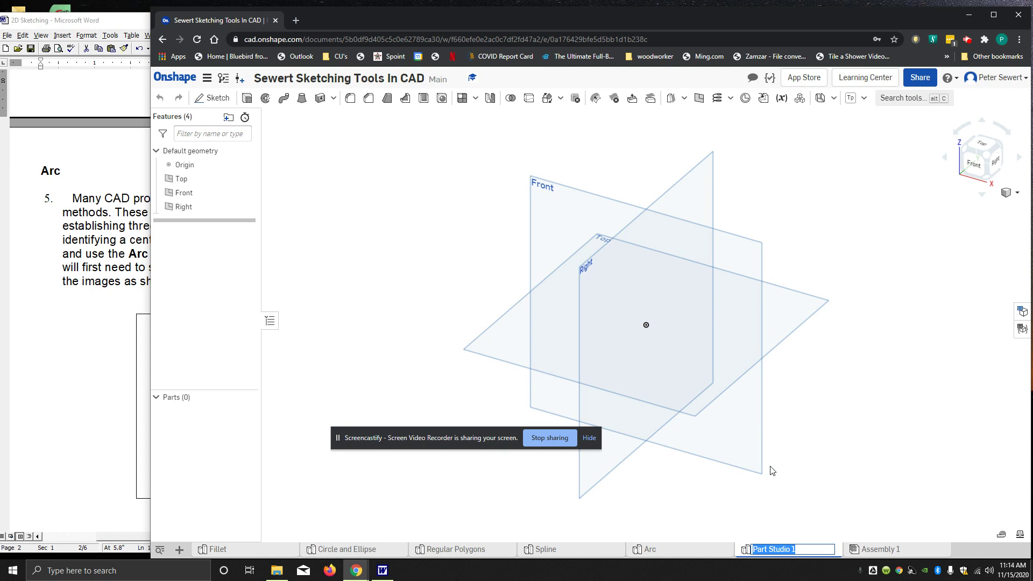
text(Tri)
text(m)
click(753, 514)
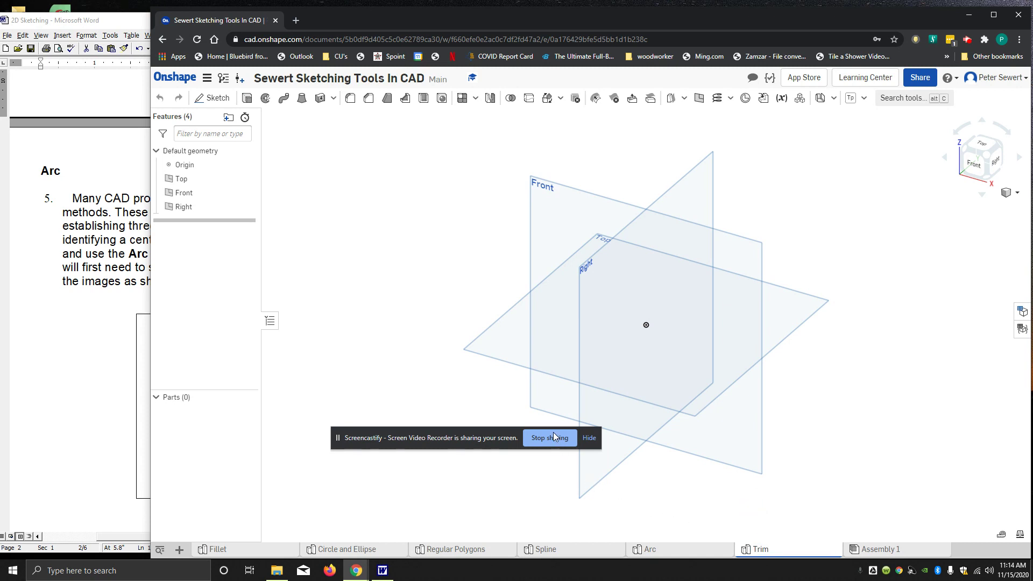